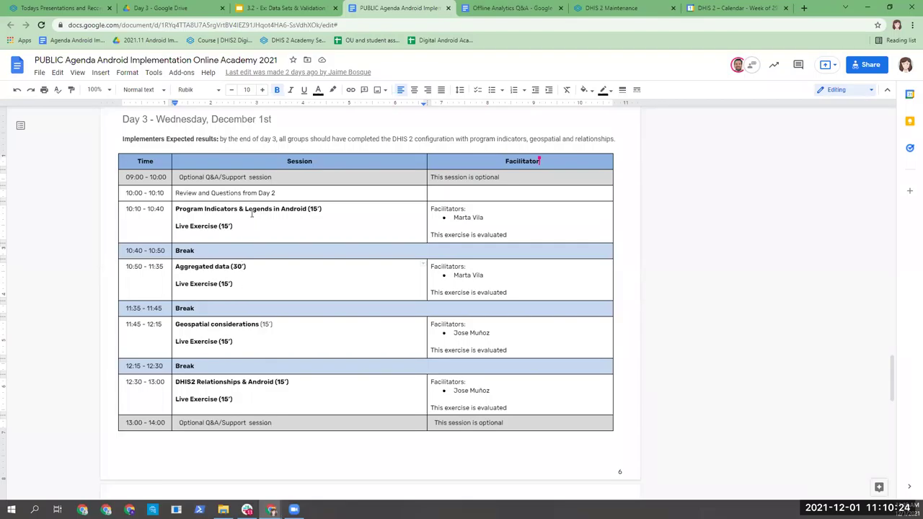
Step: Review the Program Indicators & Legends session on the Day 3 agenda, then go to the Data Sets & Validation Rules slides
left_click_drag(186, 209, 233, 226)
left_click(232, 225)
left_click(261, 6)
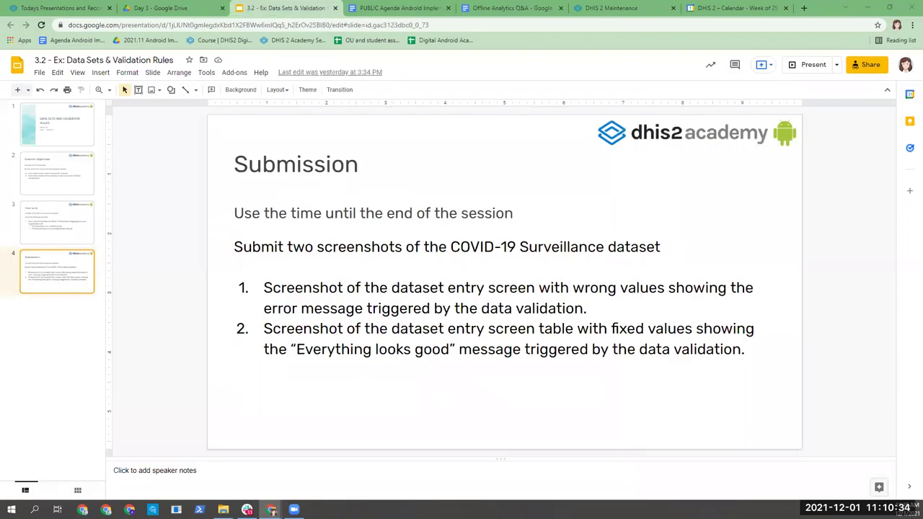
key("alt+Tab")
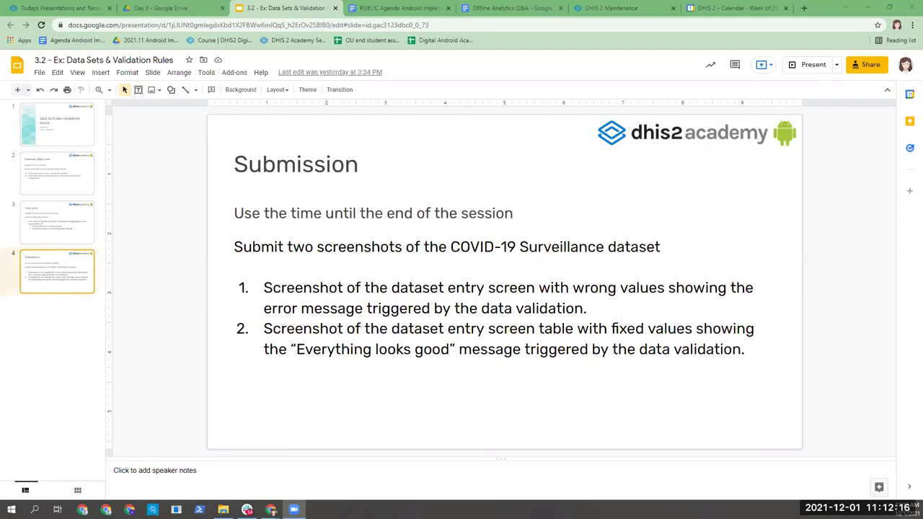
key("alt+Tab")
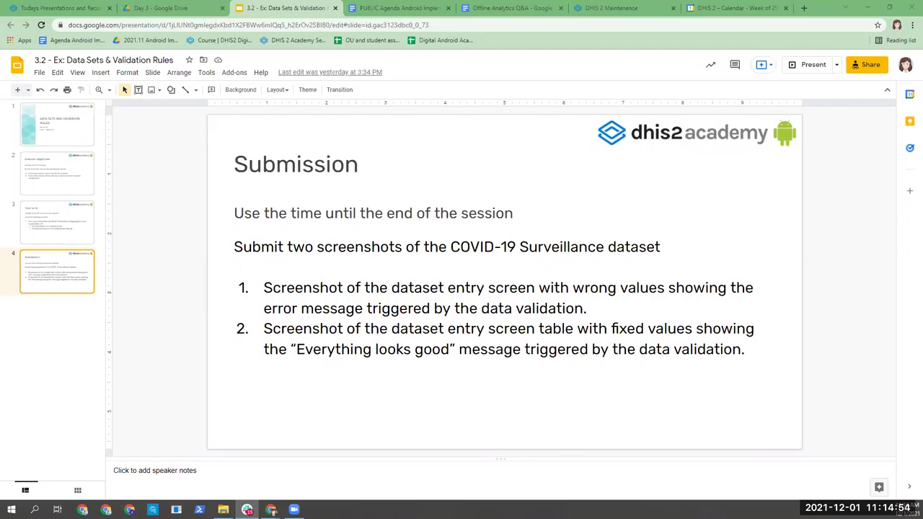
Step: Close the Day 3 Drive folder and return to the DHIS 2 data set list
left_click(151, 6)
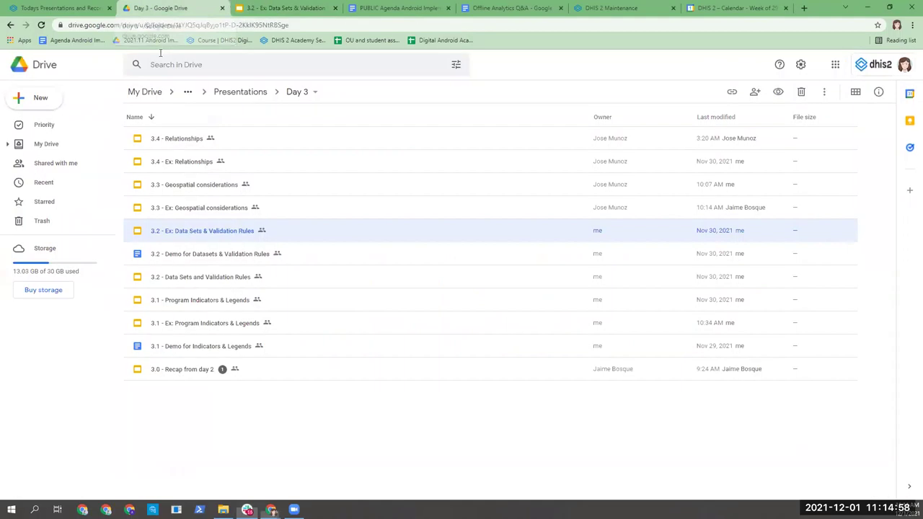
key("ctrl+w")
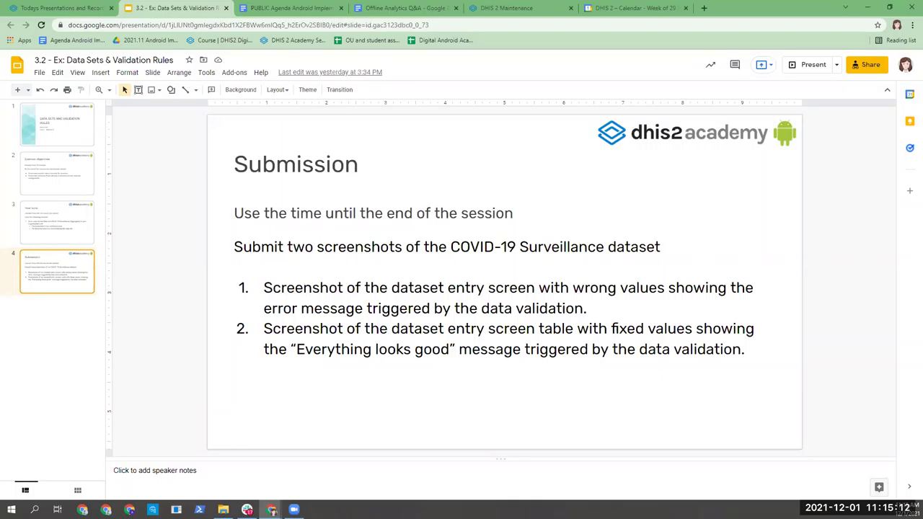
key("alt+Tab")
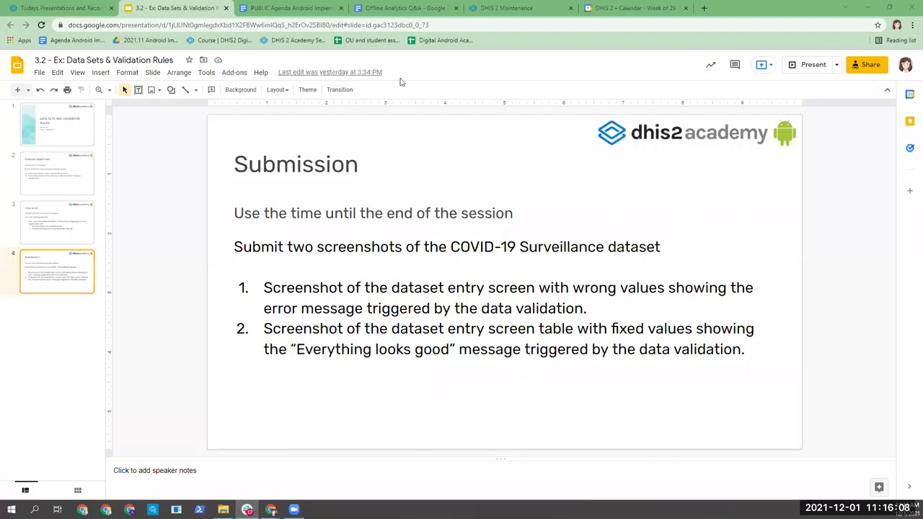
left_click(515, 8)
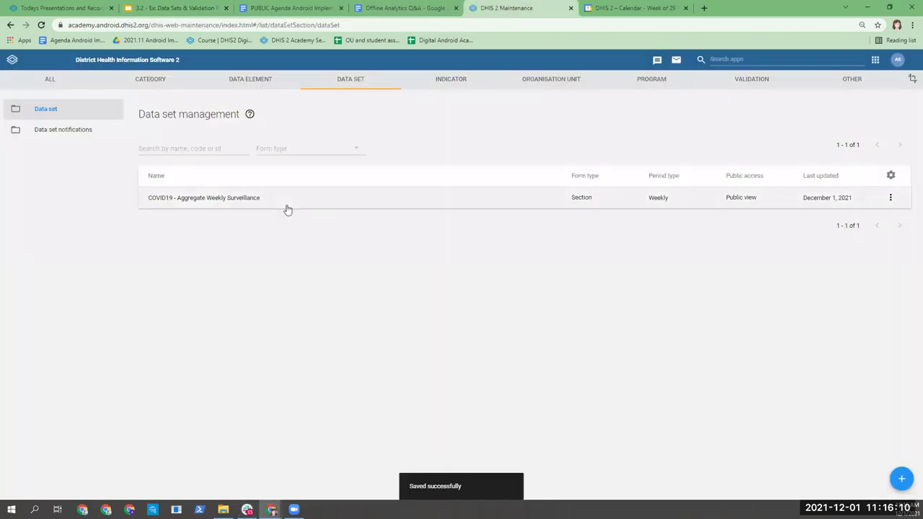
Step: Open sharing settings for the COVID19 - Deaths confirmed <= Cases Confirmed validation rule
left_click(753, 80)
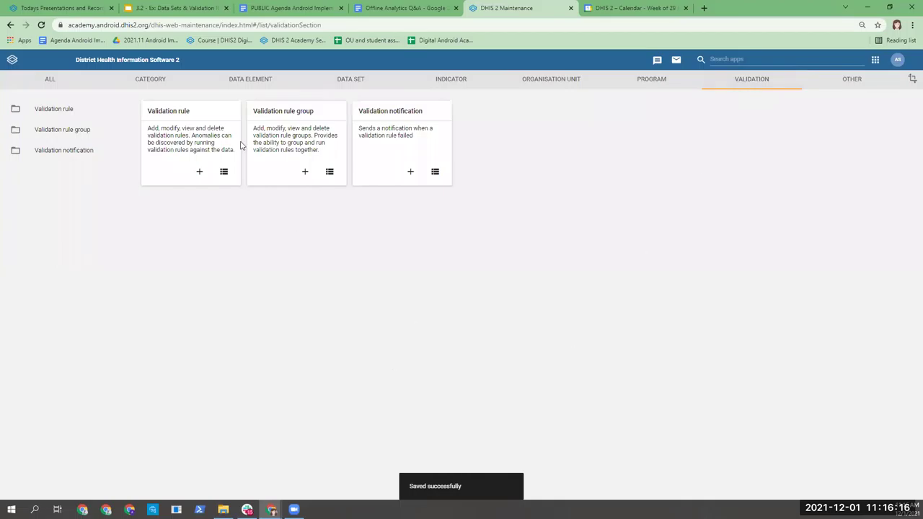
left_click(197, 120)
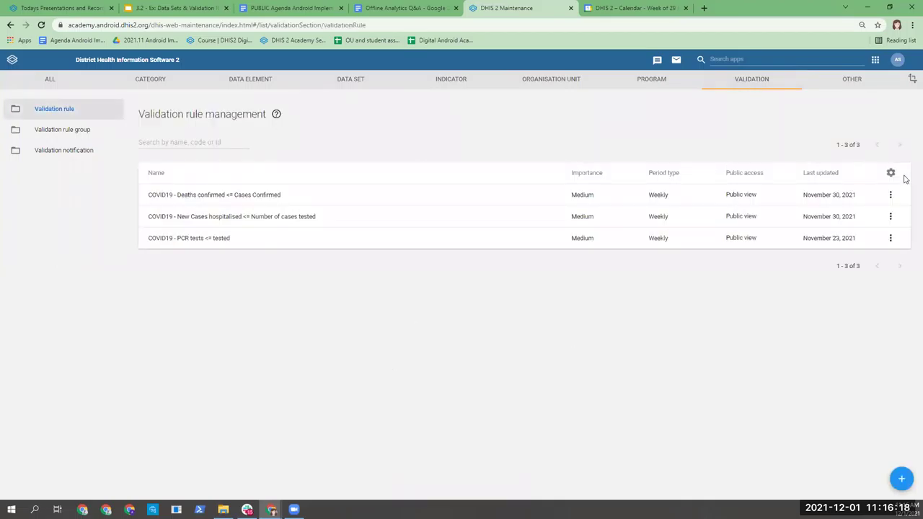
left_click(890, 195)
left_click(822, 237)
Step: Review each group's access, set COVID19 admin to Can view only, and close sharing
left_click(574, 244)
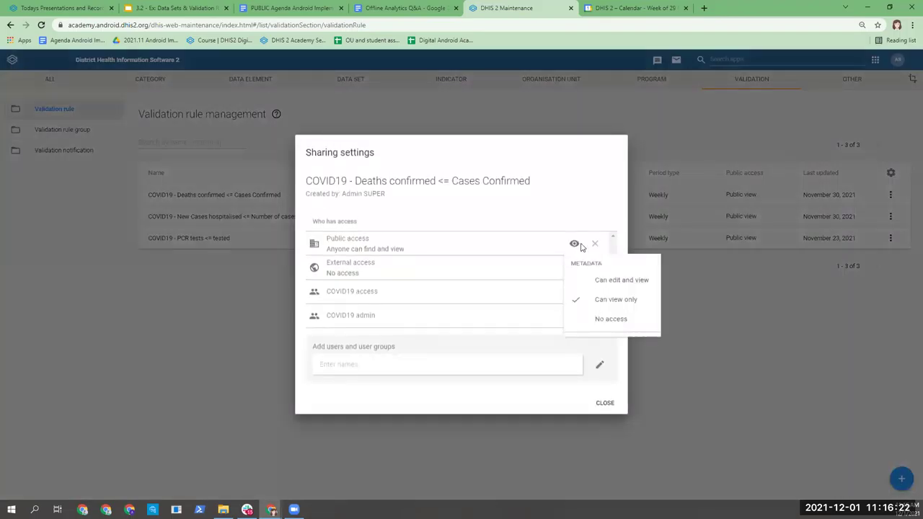
left_click(462, 242)
left_click(575, 292)
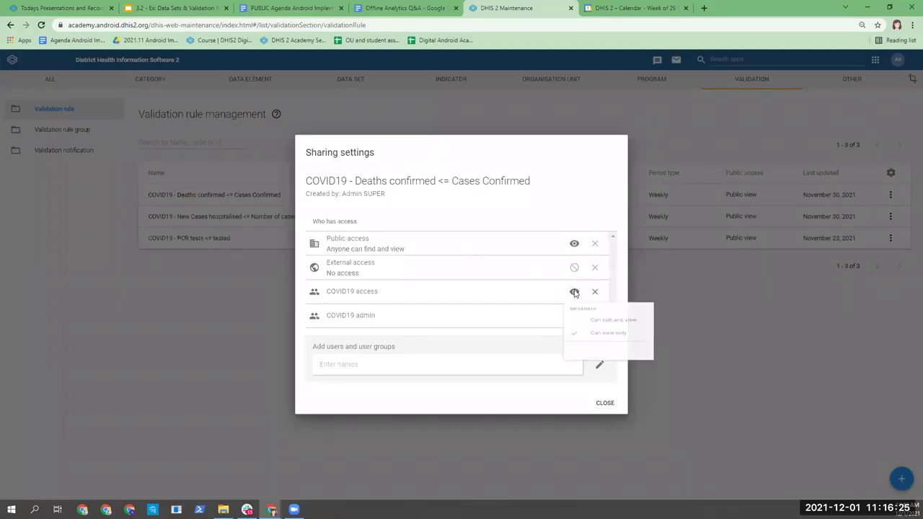
left_click(505, 281)
left_click(575, 320)
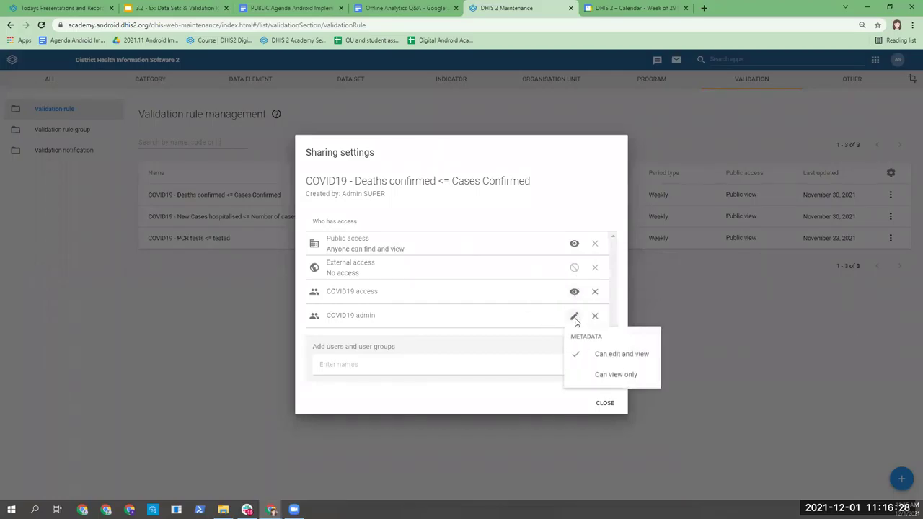
left_click(517, 248)
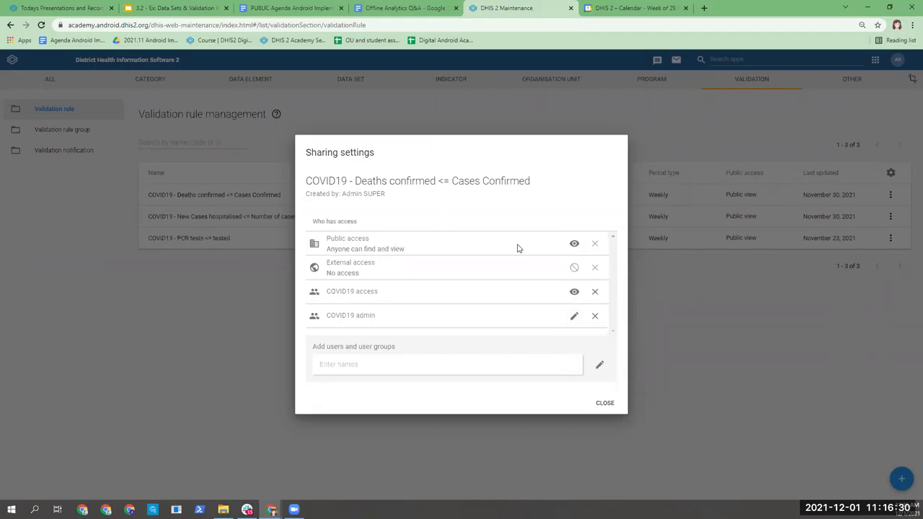
left_click(577, 321)
left_click(593, 373)
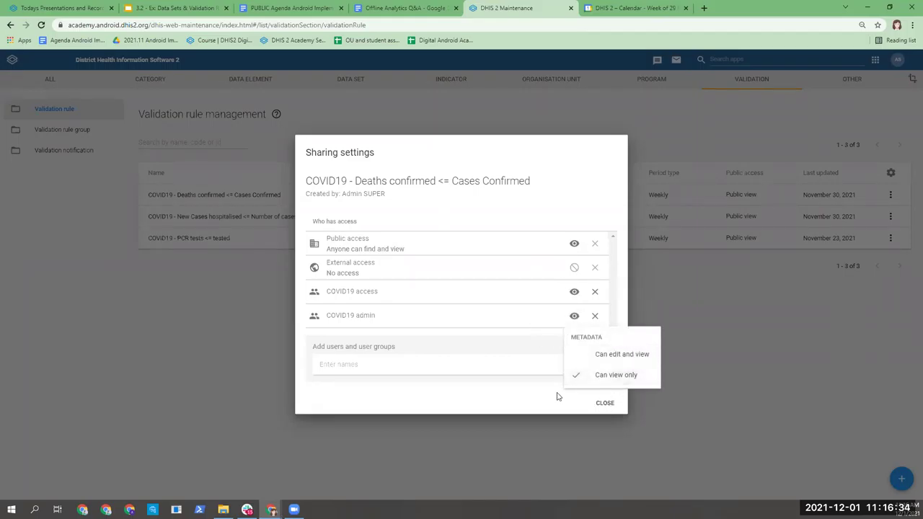
left_click(601, 405)
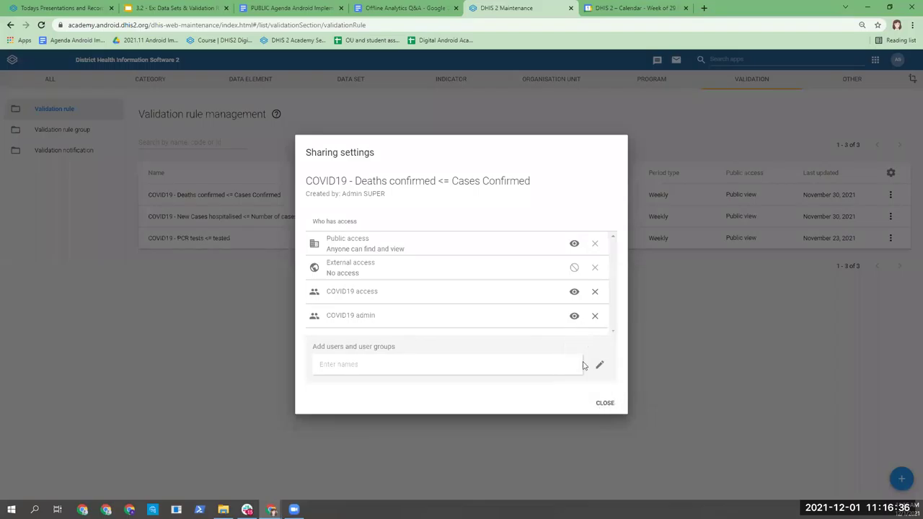
left_click(603, 403)
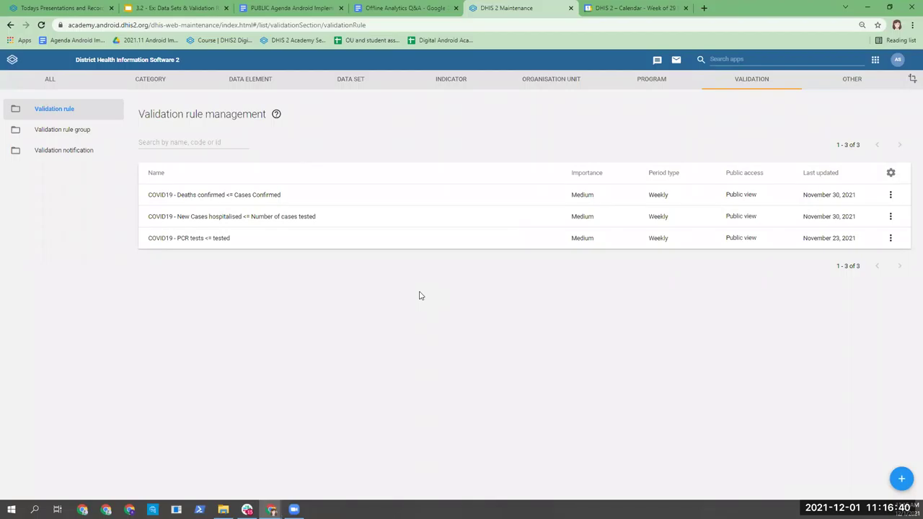
left_click(891, 195)
left_click(835, 236)
left_click(574, 243)
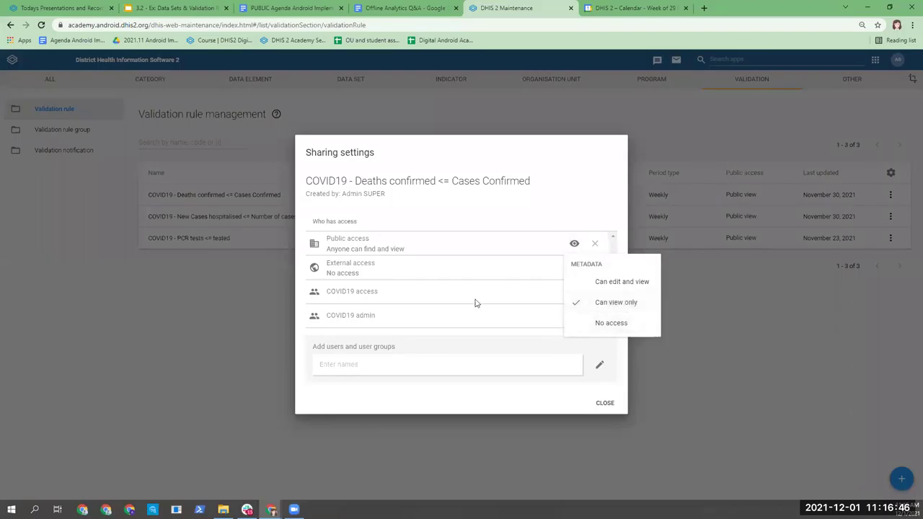
left_click(531, 290)
left_click(574, 292)
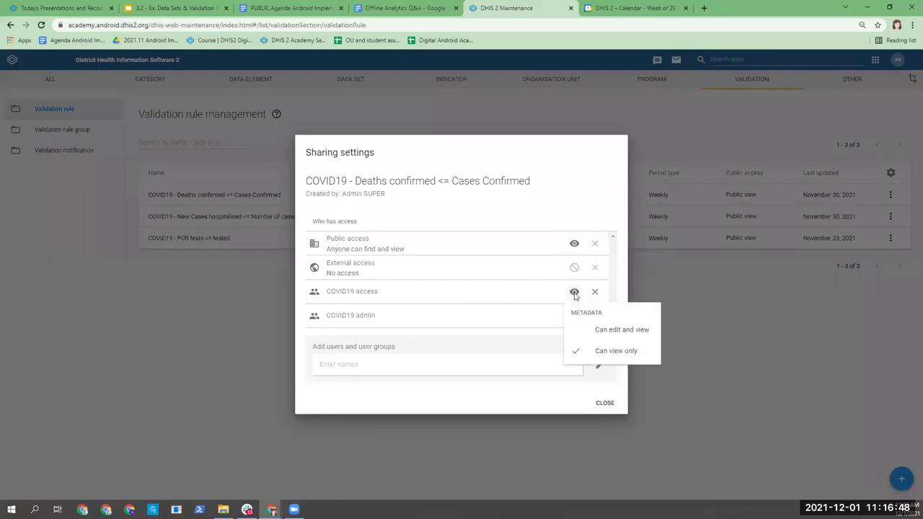
left_click(483, 295)
left_click(574, 316)
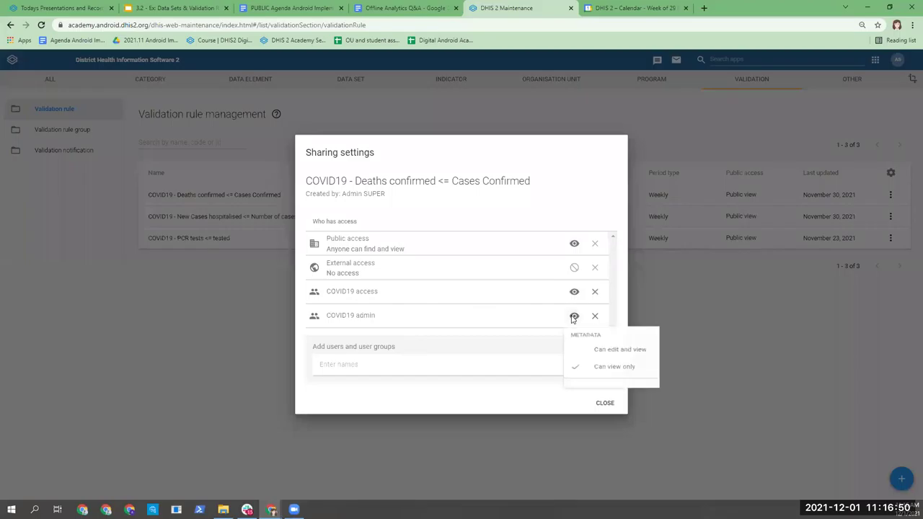
left_click(494, 313)
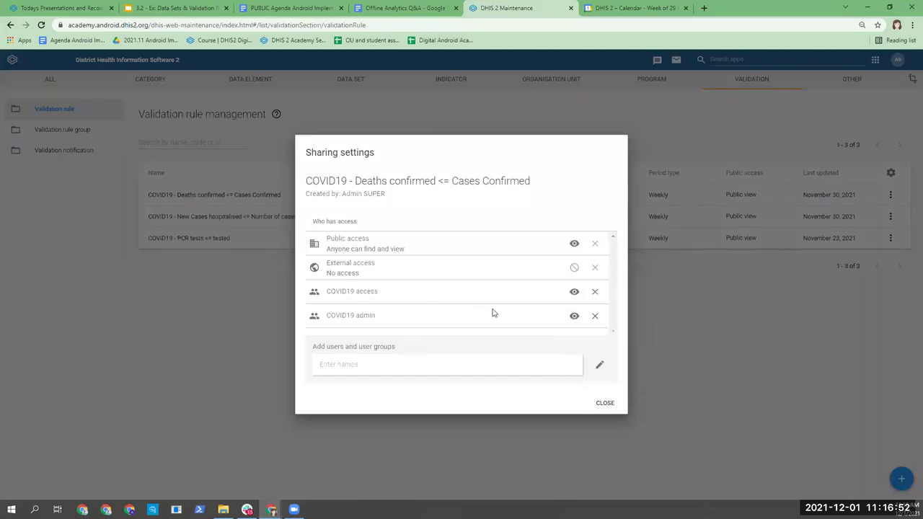
left_click(605, 402)
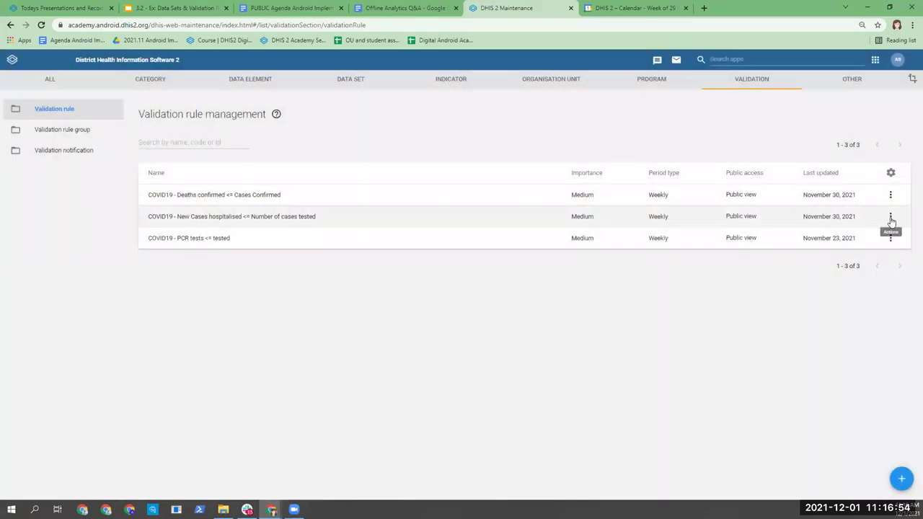
left_click(891, 218)
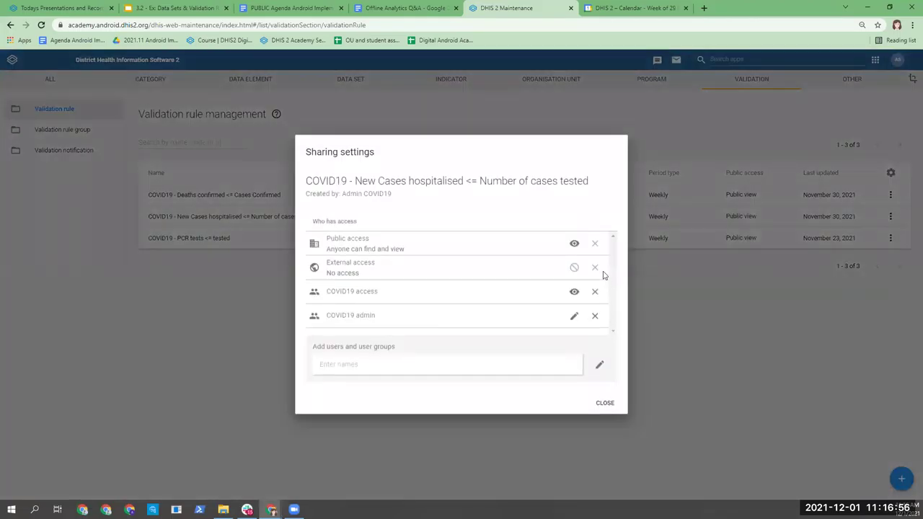
Step: Check the public, COVID19 access and COVID19 admin permissions on the New Cases hospitalised rule, leaving them unchanged
left_click(575, 245)
left_click(525, 253)
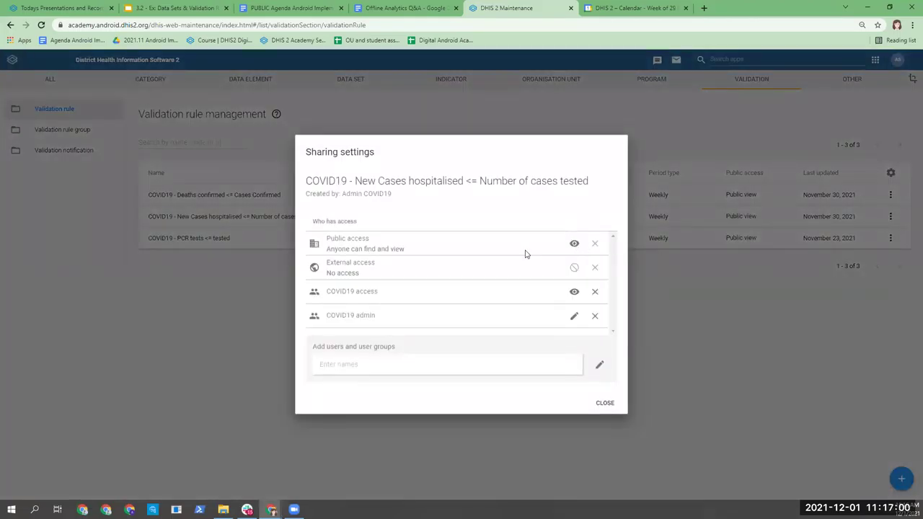
left_click(575, 291)
left_click(542, 311)
left_click(574, 315)
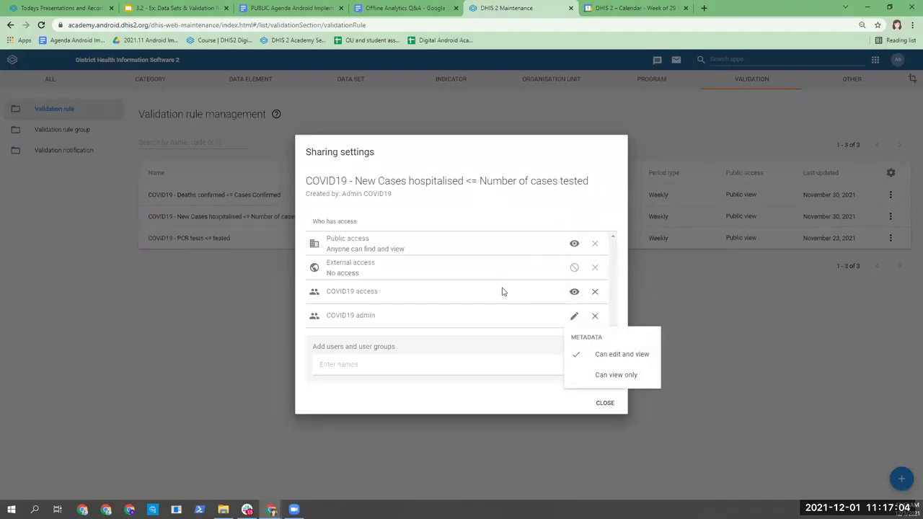
left_click(556, 340)
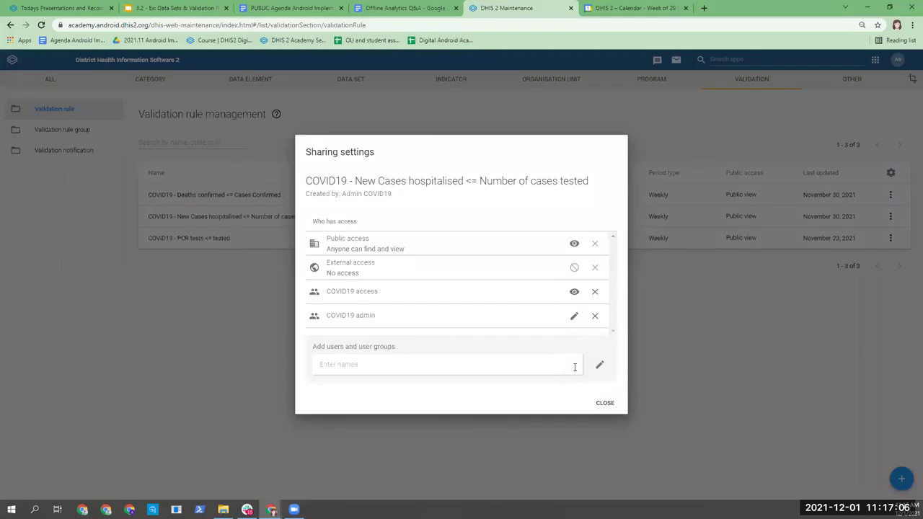
left_click(574, 293)
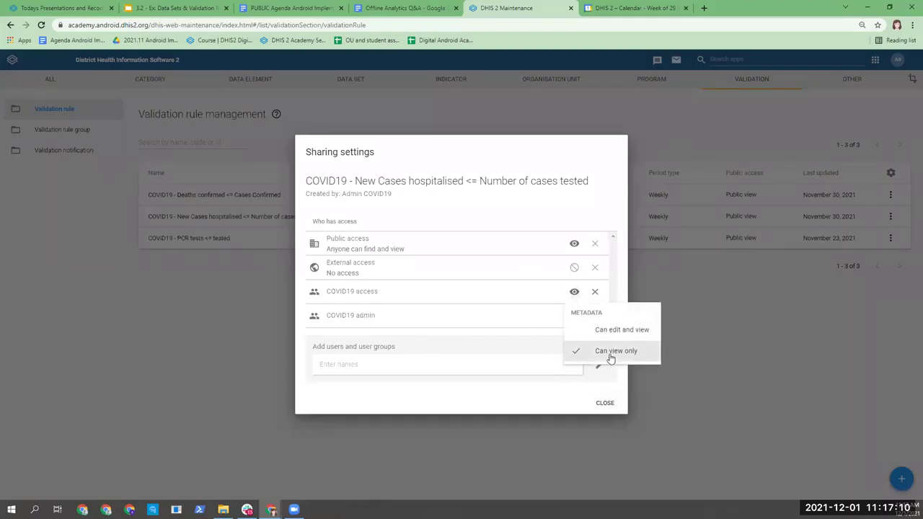
left_click(570, 344)
left_click(604, 402)
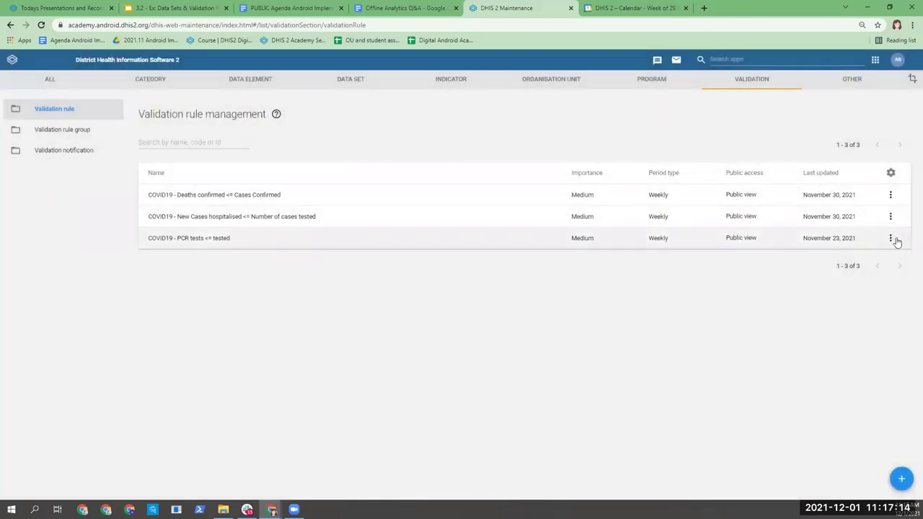
left_click(891, 239)
Step: Confirm COVID19 admin can already edit the PCR tests <= tested rule and close its sharing settings
left_click(818, 279)
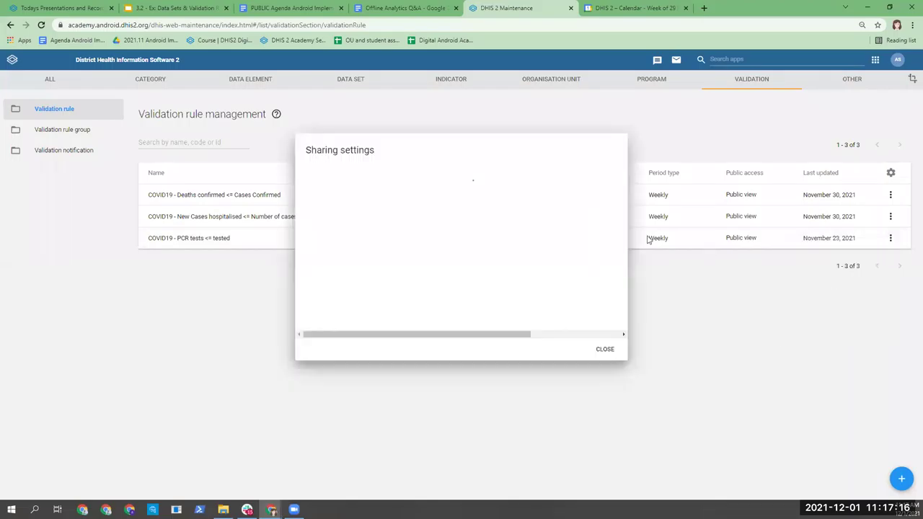
left_click(574, 243)
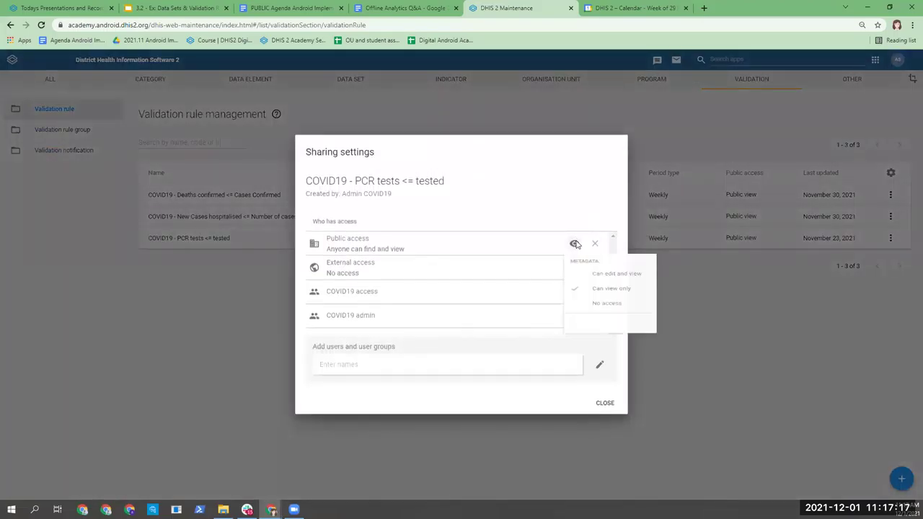
left_click(524, 261)
left_click(575, 291)
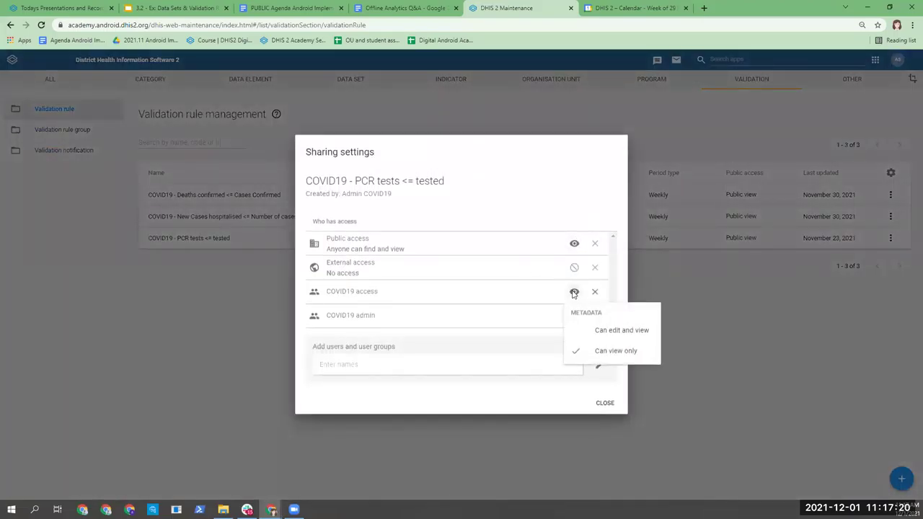
left_click(509, 299)
left_click(574, 316)
left_click(506, 296)
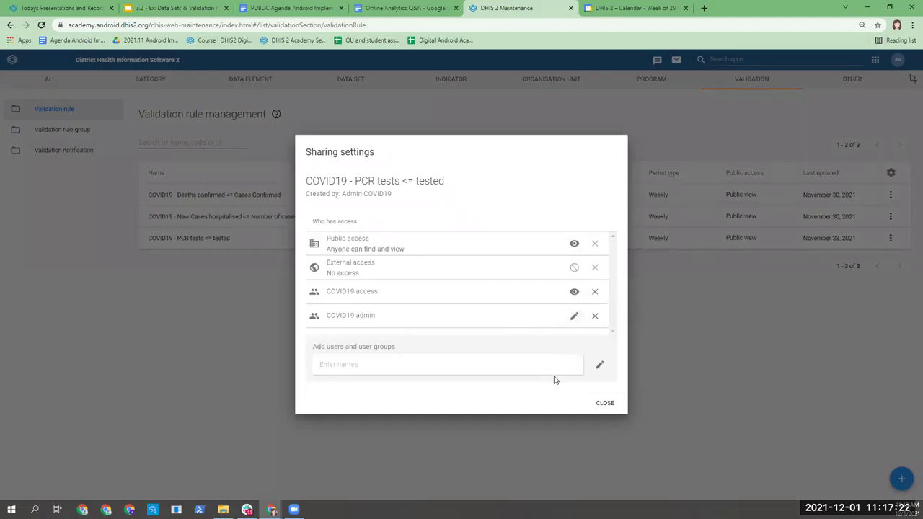
left_click(604, 403)
mouse_move(898, 59)
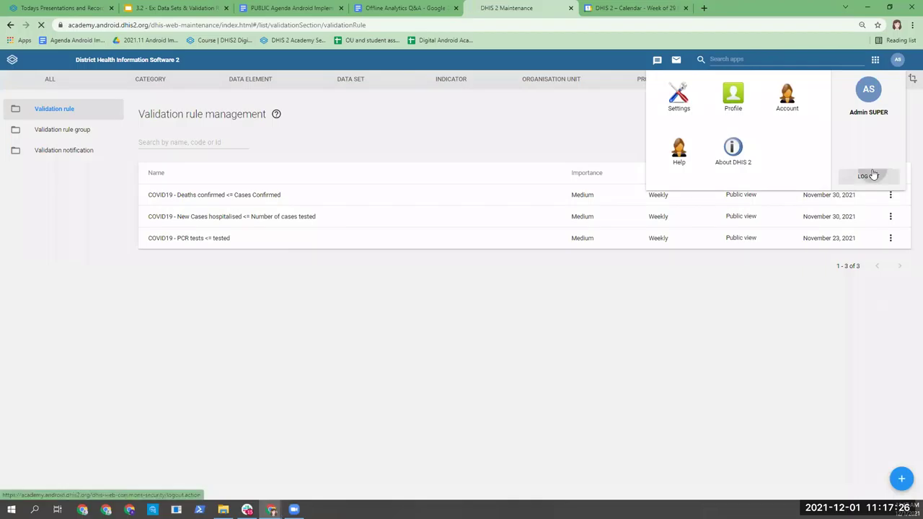
Step: Log out and sign in with the student admin account's username and password
left_click(872, 175)
type("st077")
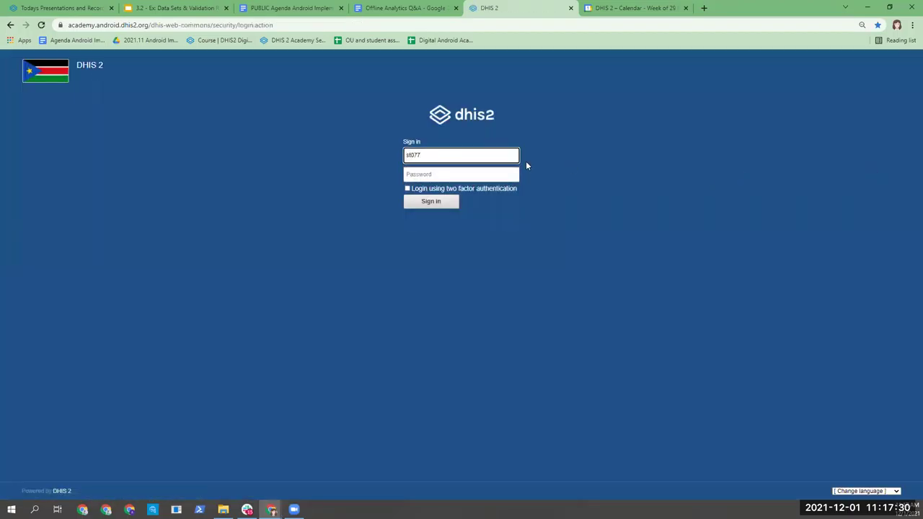
type("_admin")
key("Tab")
type("•••••••••••")
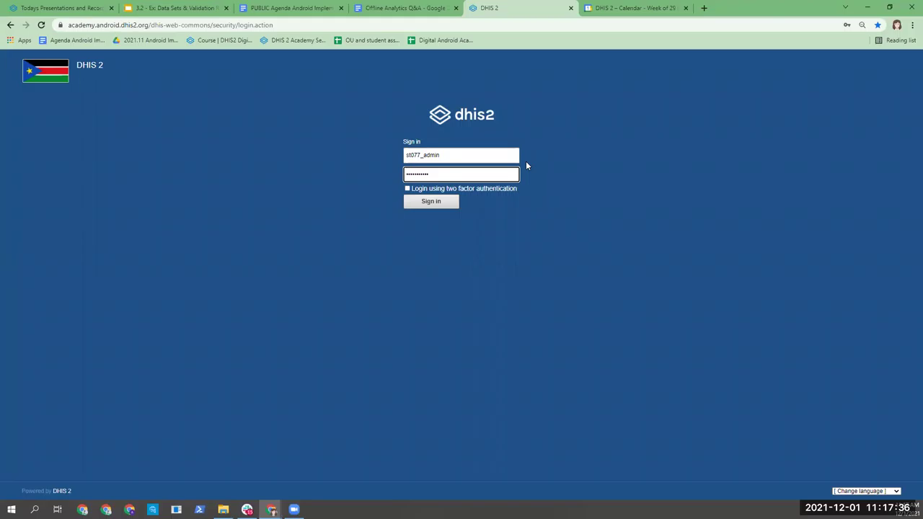
left_click(426, 203)
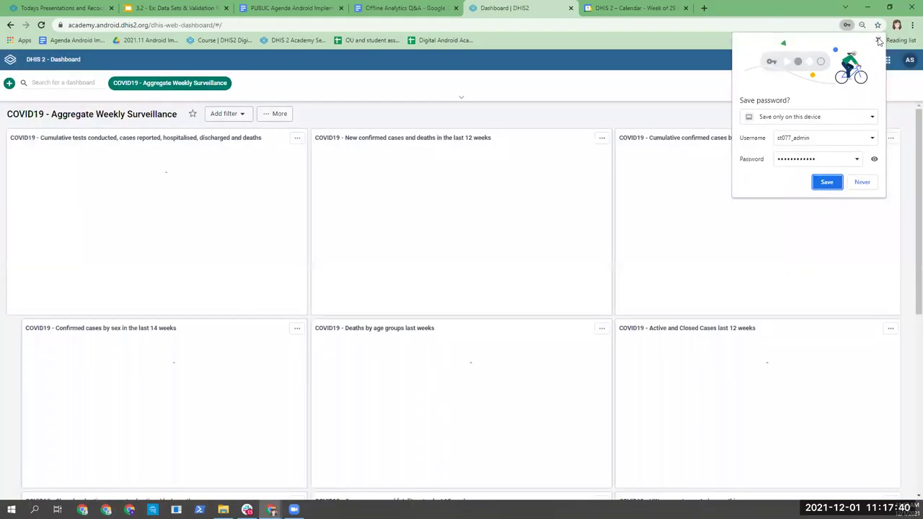
Step: Dismiss the save-password prompt and launch Maintenance by searching 'mai' in the apps list
left_click(878, 39)
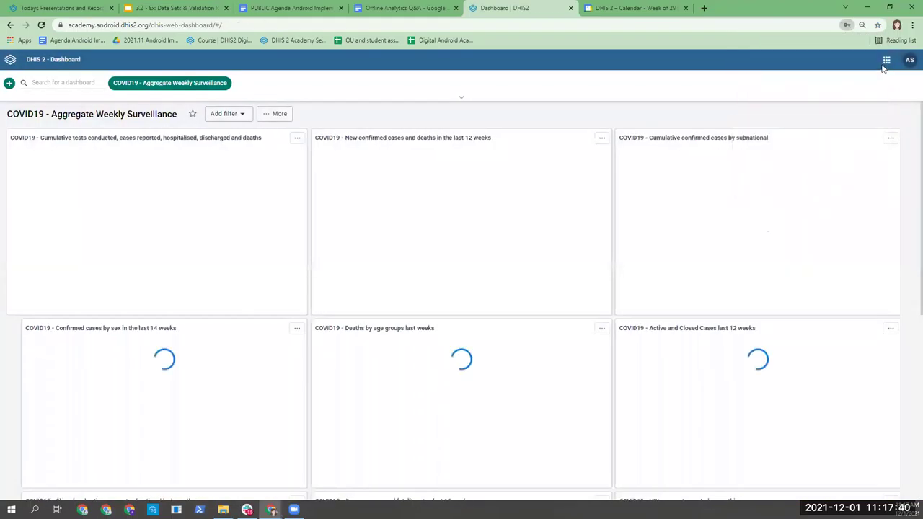
left_click(885, 62)
type("mai")
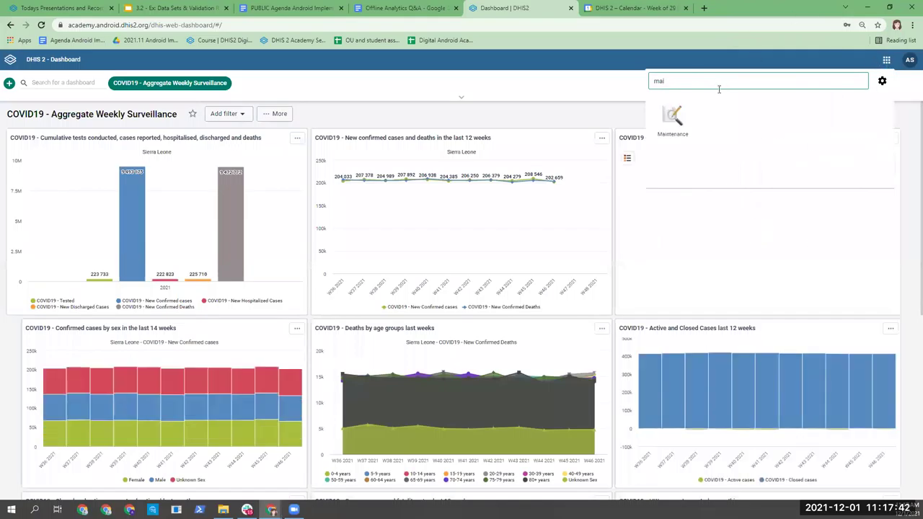
left_click(670, 138)
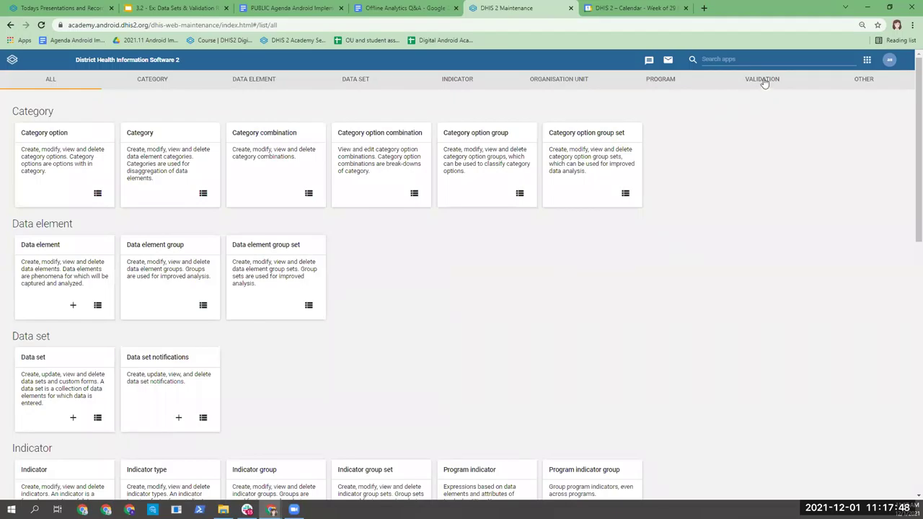
Step: View the three COVID19 validation rules under the student admin account
left_click(765, 81)
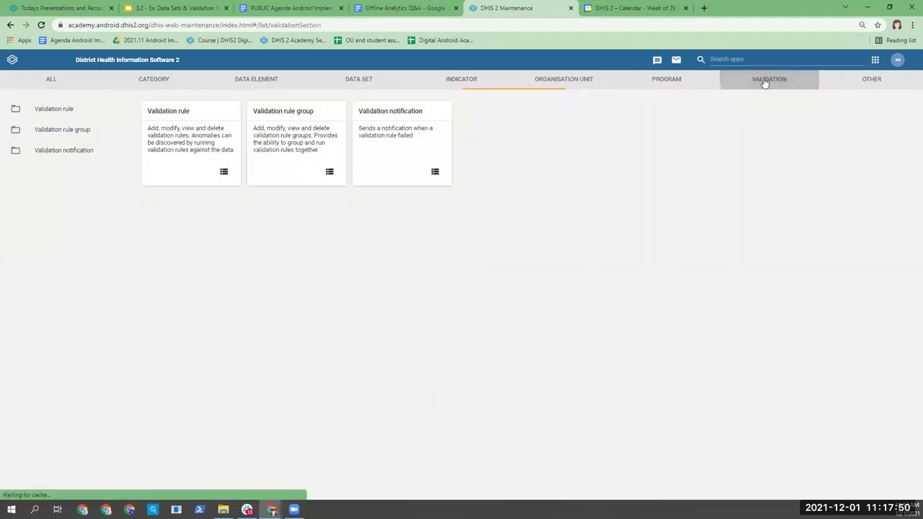
left_click(186, 115)
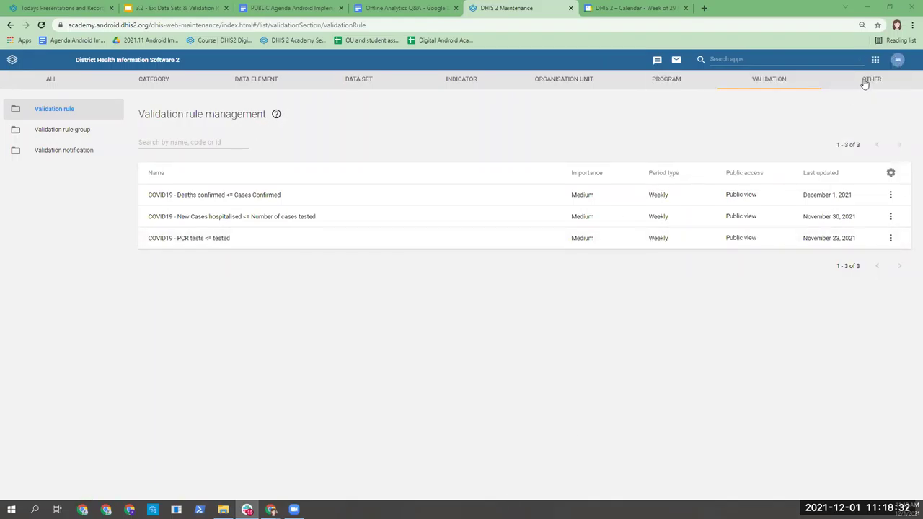
left_click(866, 80)
Step: Attempt to translate the Risk Patient legend, dismiss the no-permission warning, and return to Validation
left_click(56, 212)
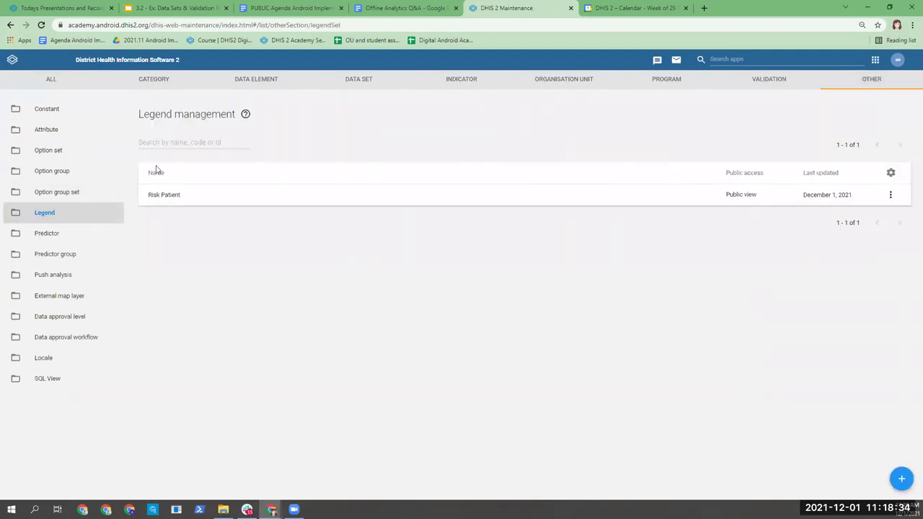
left_click(890, 196)
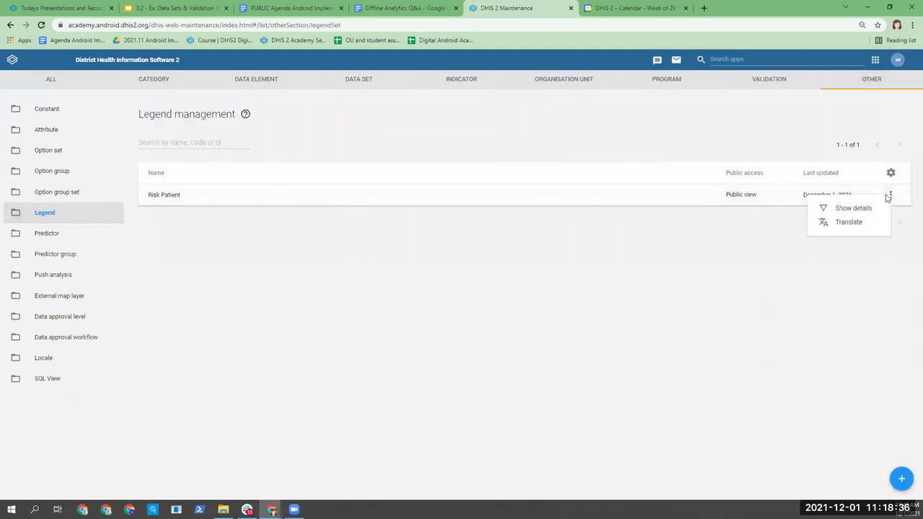
left_click(849, 222)
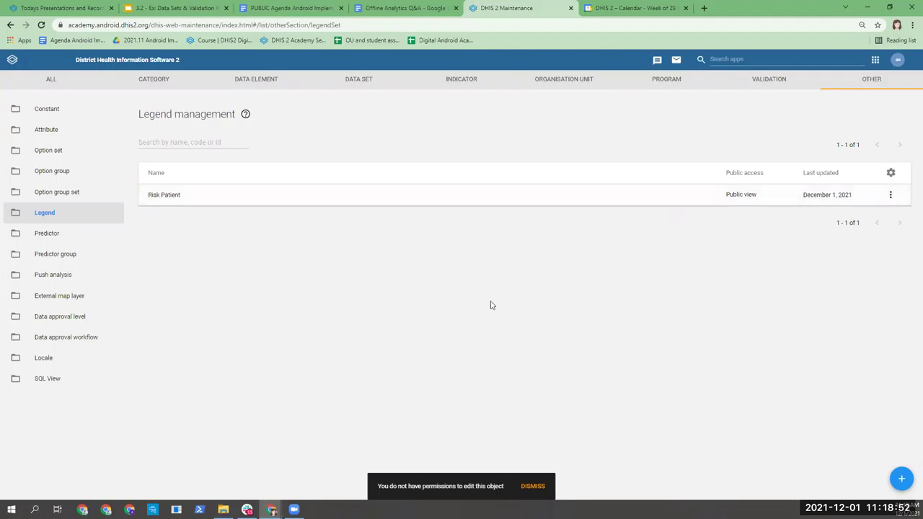
left_click(531, 487)
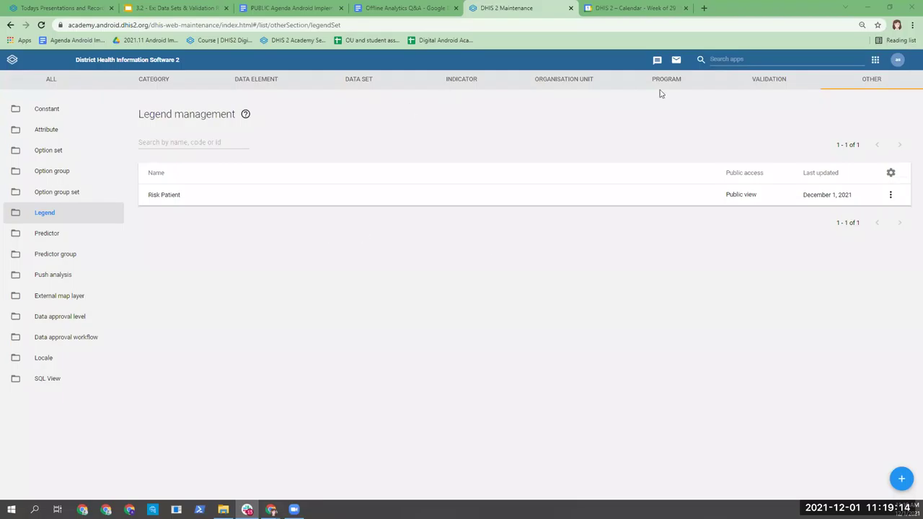
left_click(775, 85)
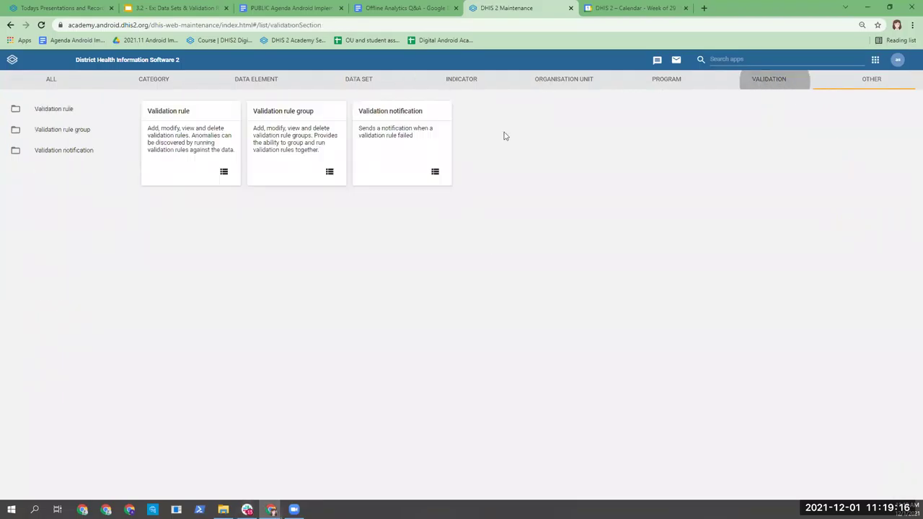
Step: In the validation rules list, check the 'New Cases hospitalised' rule's actions (Show details, Translate), then dismiss them
left_click(176, 122)
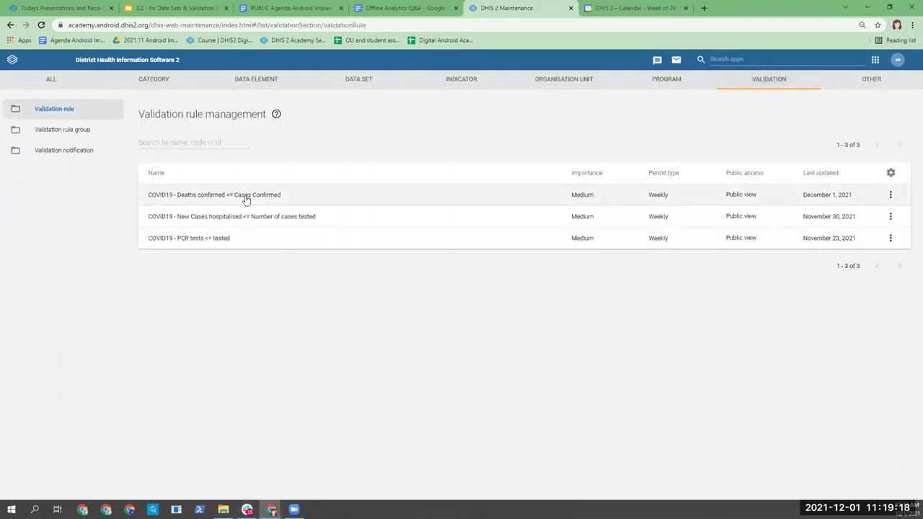
left_click(245, 200)
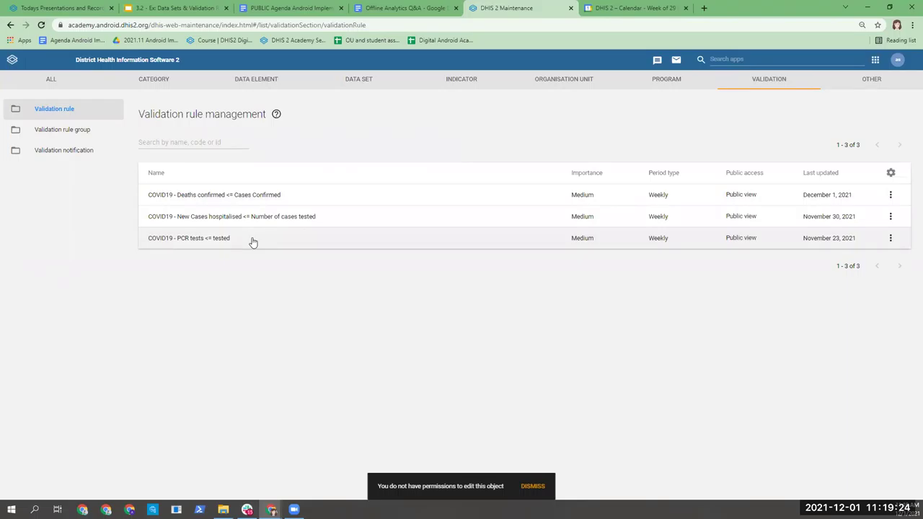
left_click(891, 217)
left_click(678, 355)
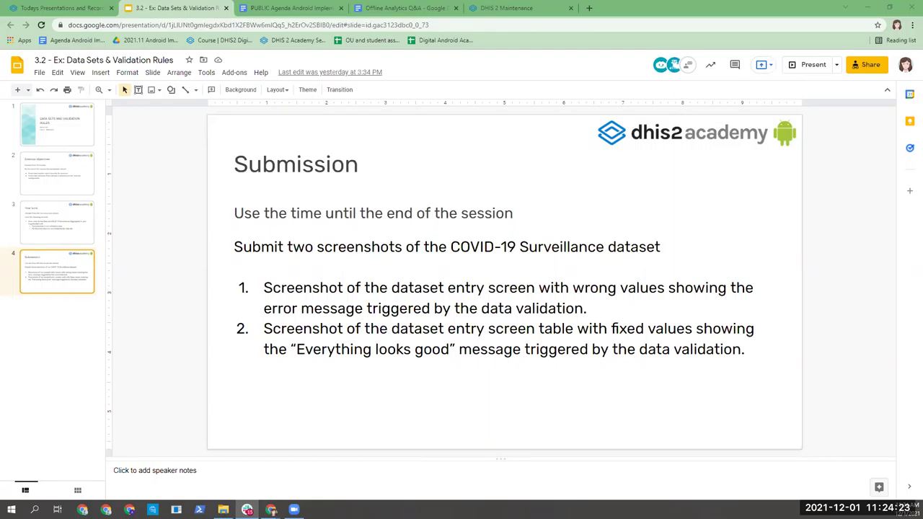
Step: Return to the DHIS 2 Maintenance tab showing the COVID19 validation rules
left_click(508, 8)
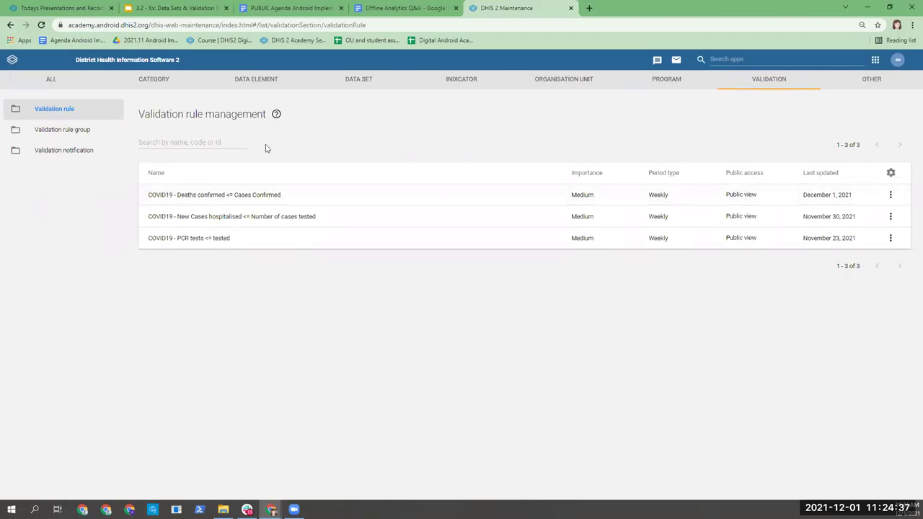
Step: Look over the validation and category sections, then log out of DHIS 2
left_click(785, 81)
left_click(149, 91)
left_click(757, 92)
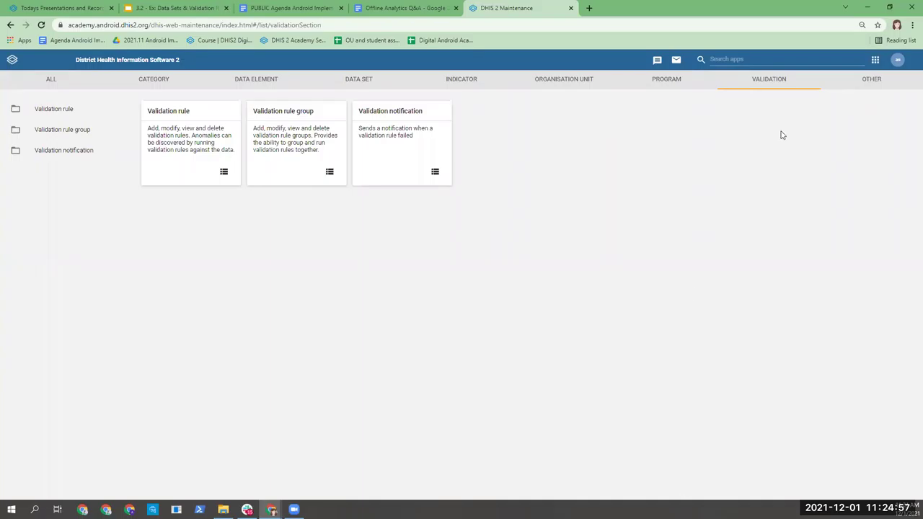
left_click(898, 62)
left_click(900, 66)
left_click(899, 73)
left_click(879, 177)
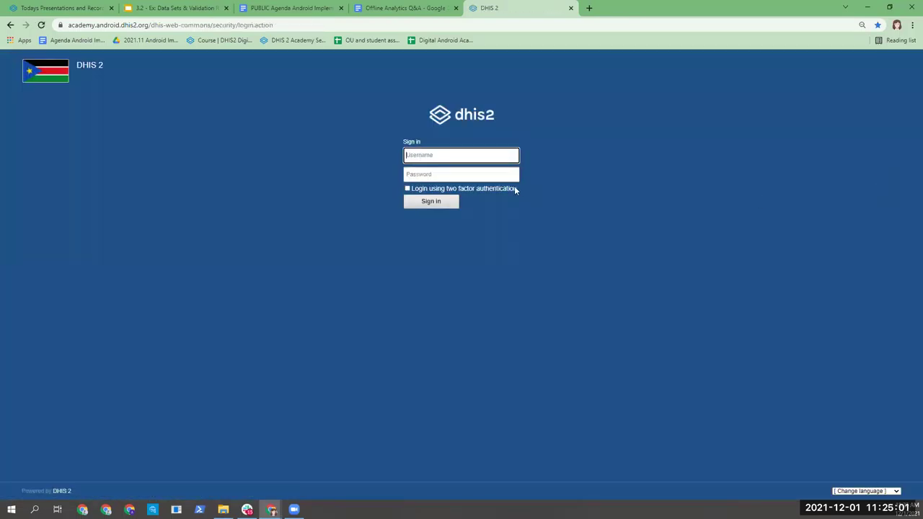
Step: Sign back in with the admin username and its password
left_click(483, 153)
type("admin")
key("Tab")
type("district")
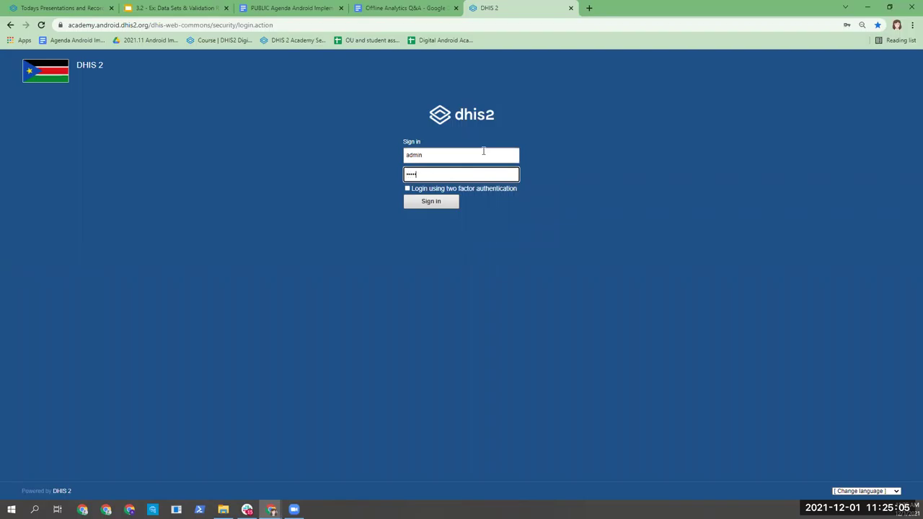
key("Return")
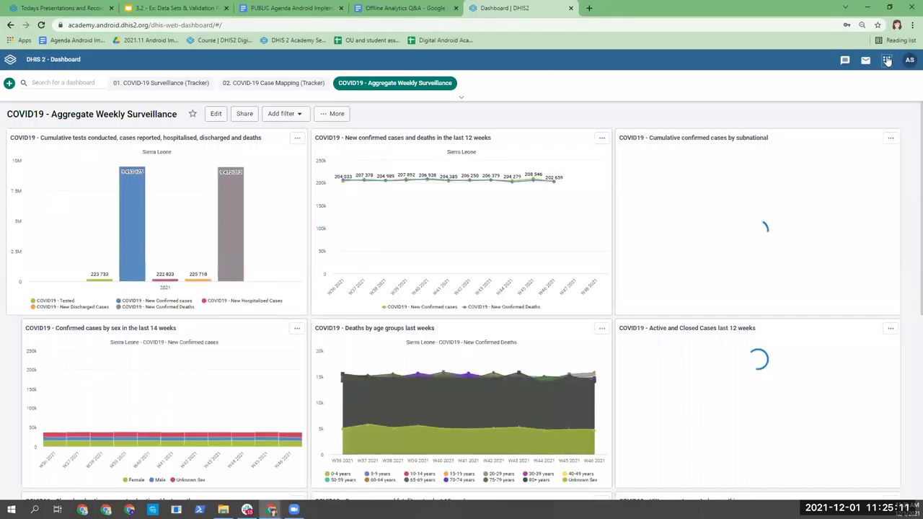
Step: Open the st_admin user role in the Users app for editing
left_click(886, 60)
type("user")
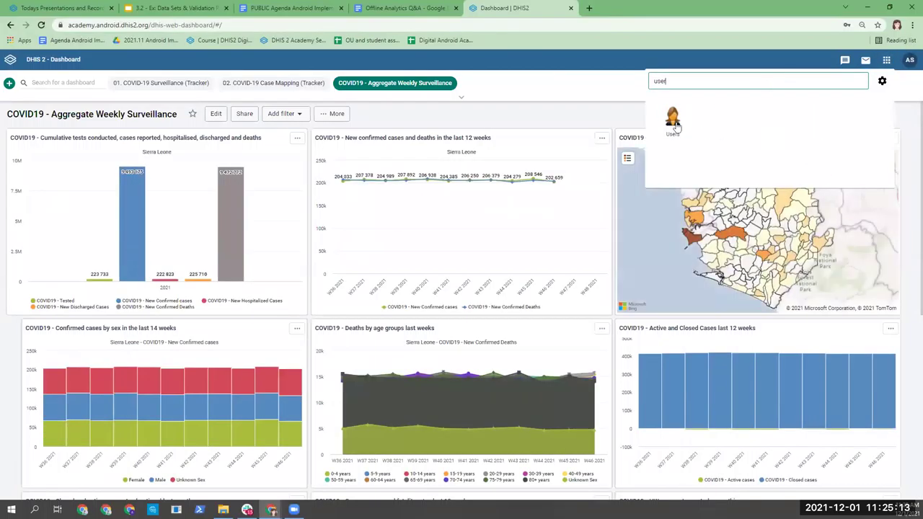
left_click(672, 119)
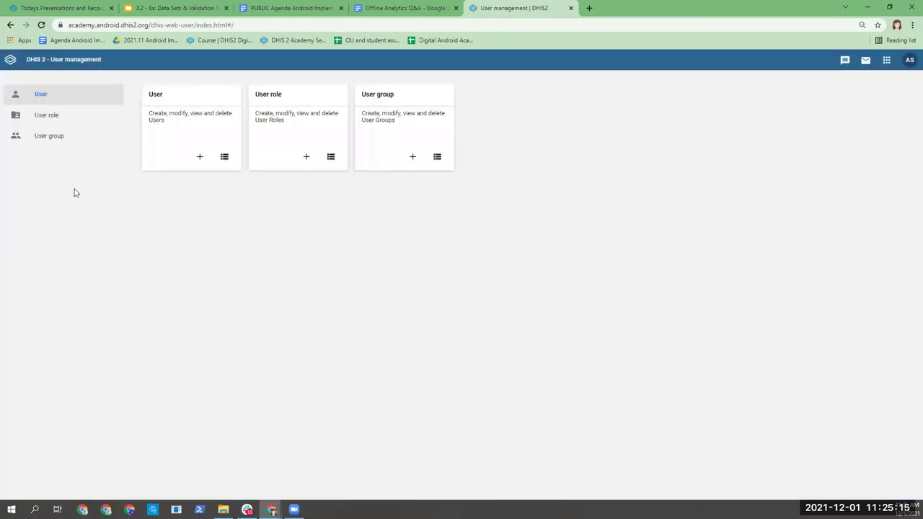
left_click(49, 117)
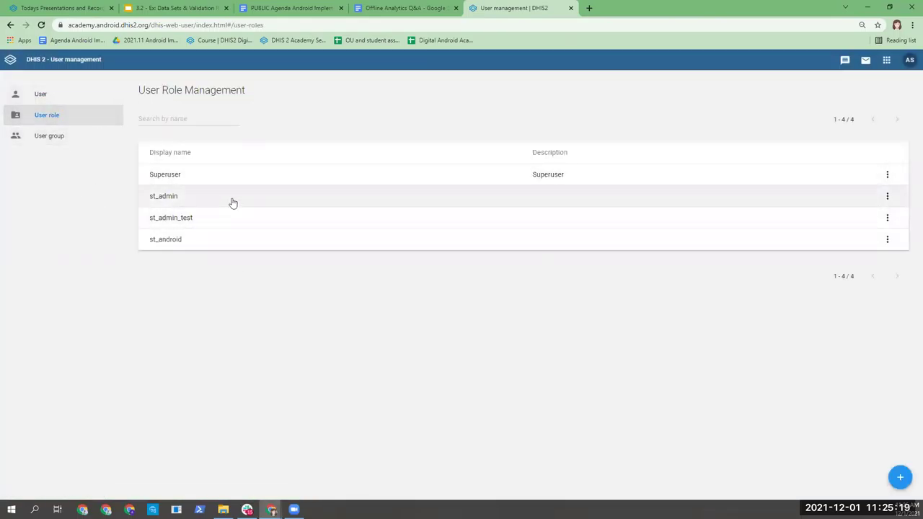
left_click(254, 200)
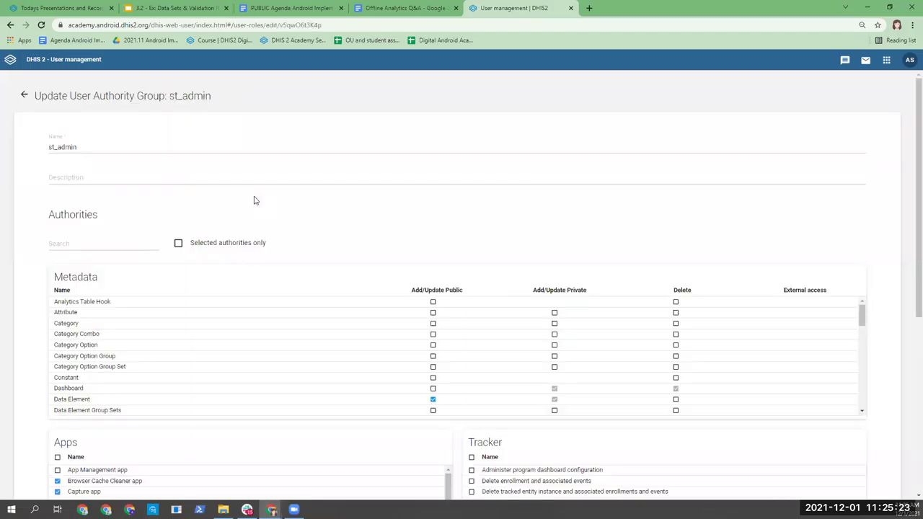
Step: Grant st_admin Validation Rule Add/Update Public and Delete authorities and save the role
key("ctrl+f")
type("val")
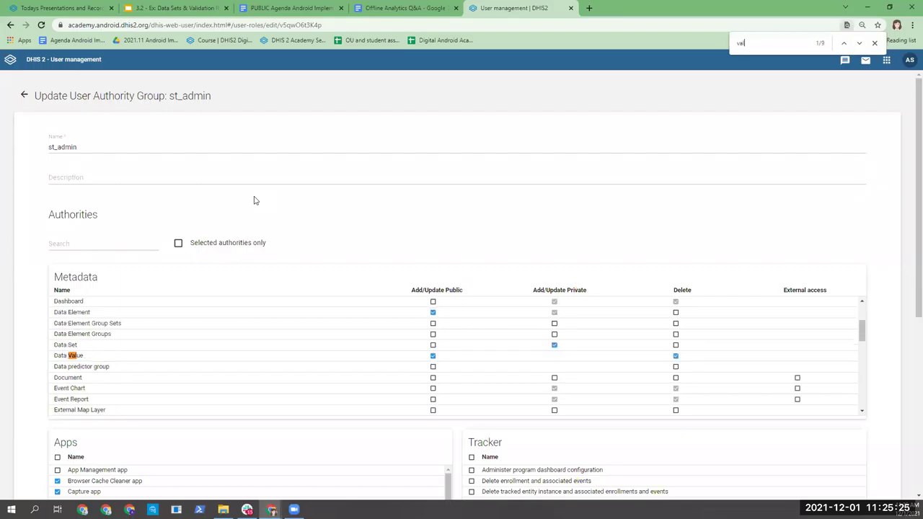
type("is")
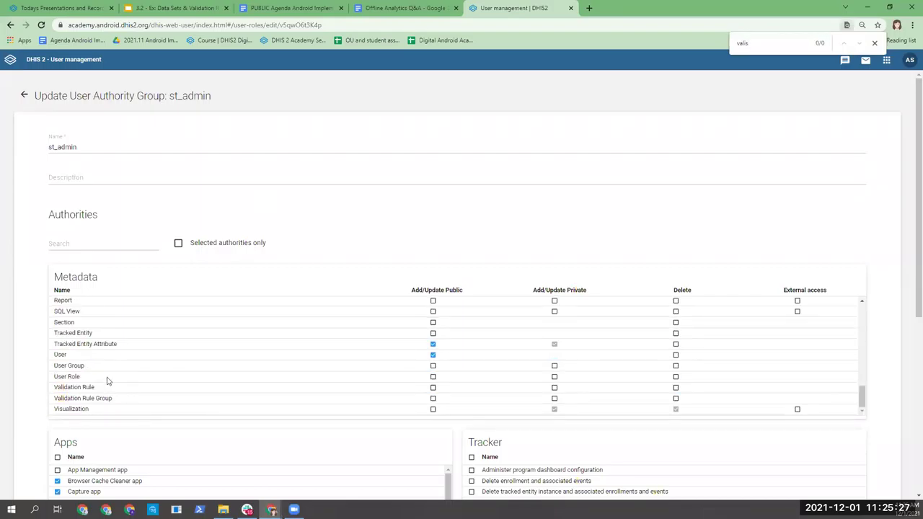
left_click(432, 388)
left_click(677, 389)
scroll(2, 407, "down", 4)
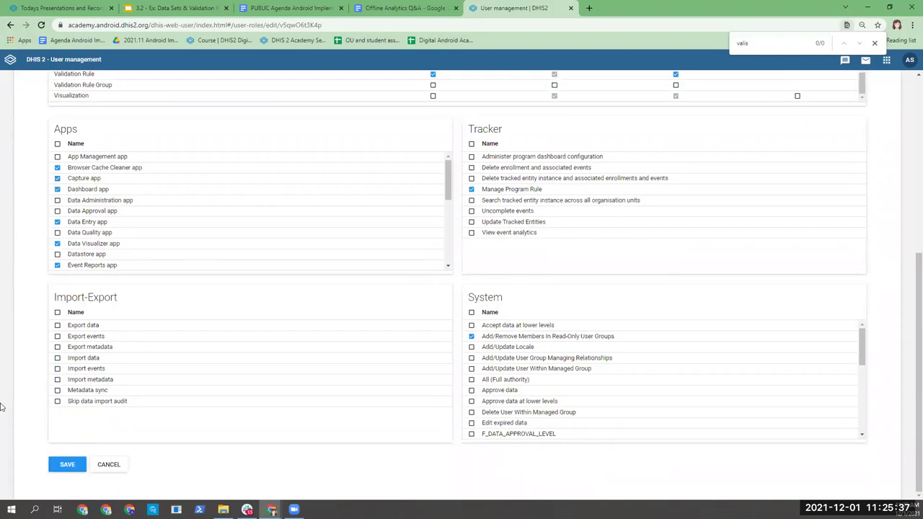
left_click(67, 466)
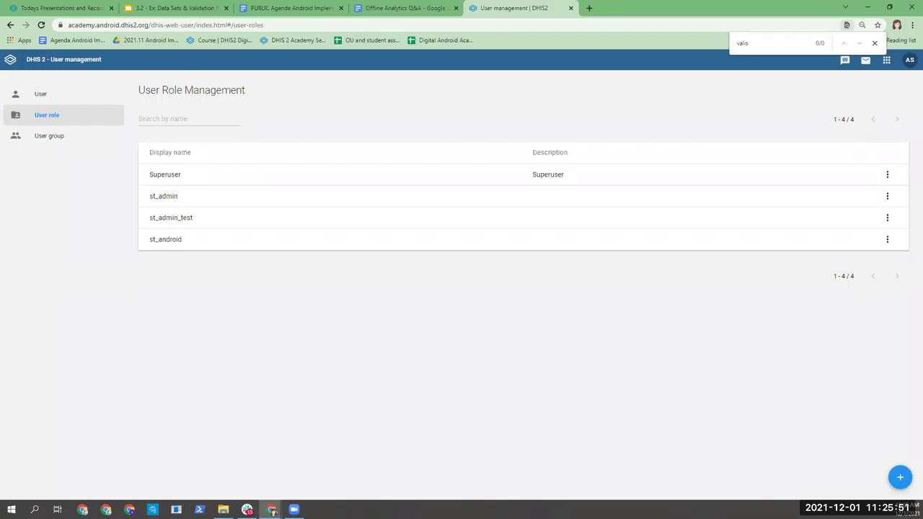
Step: Untick st_admin's Validation Rule Add/Update Public authority and save the role
left_click(587, 197)
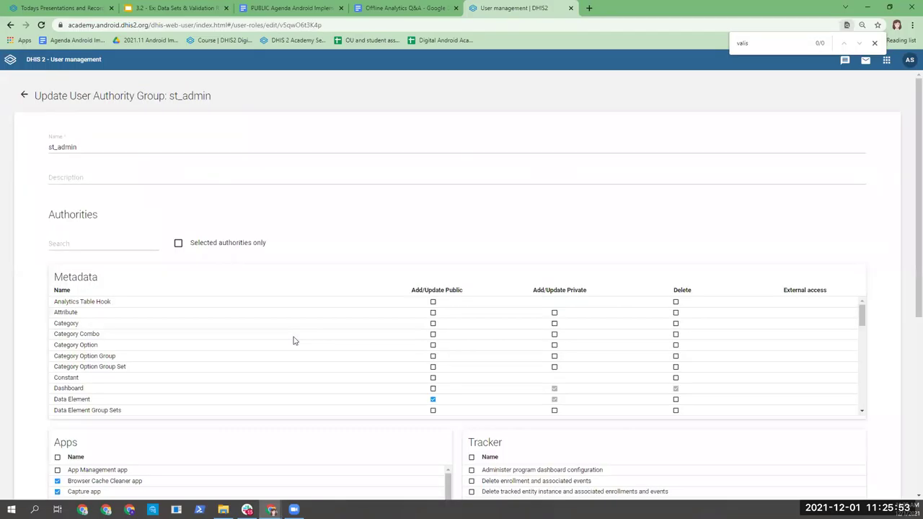
scroll(453, 393, "down", 5)
scroll(453, 393, "down", 8)
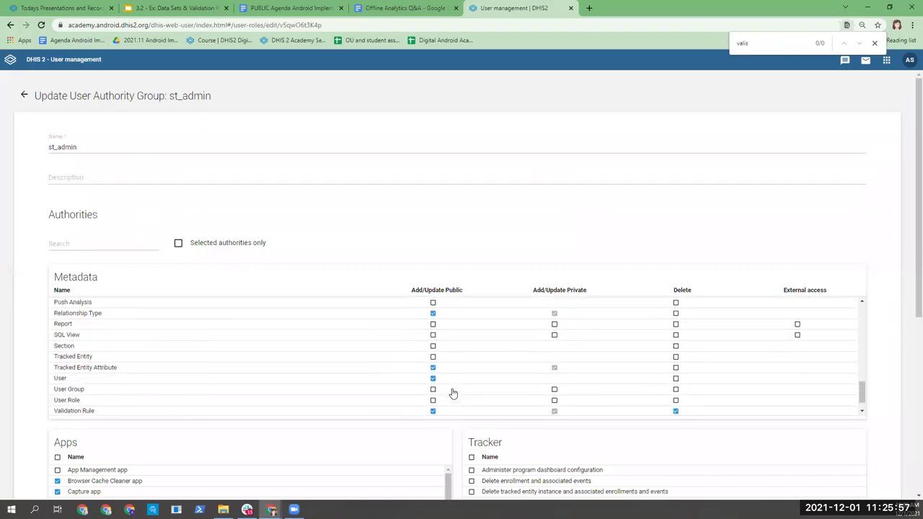
left_click(434, 411)
scroll(2, 437, "down", 5)
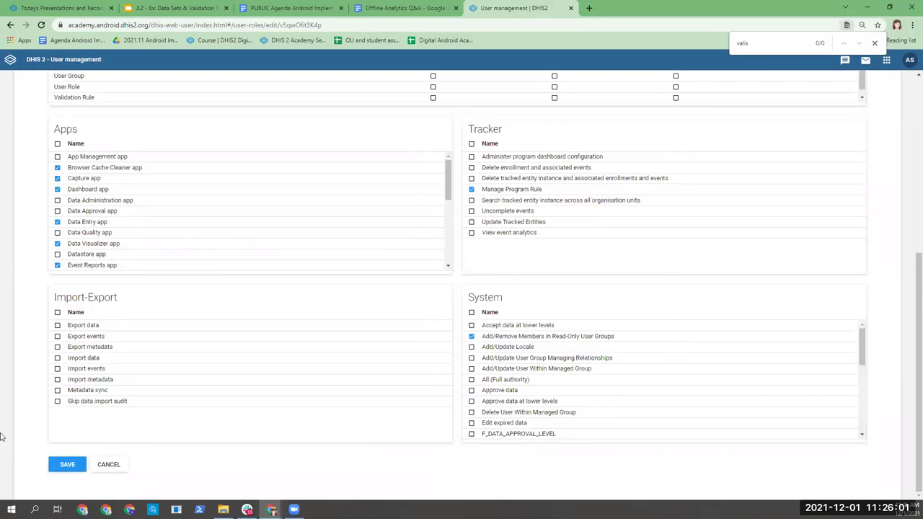
left_click(70, 466)
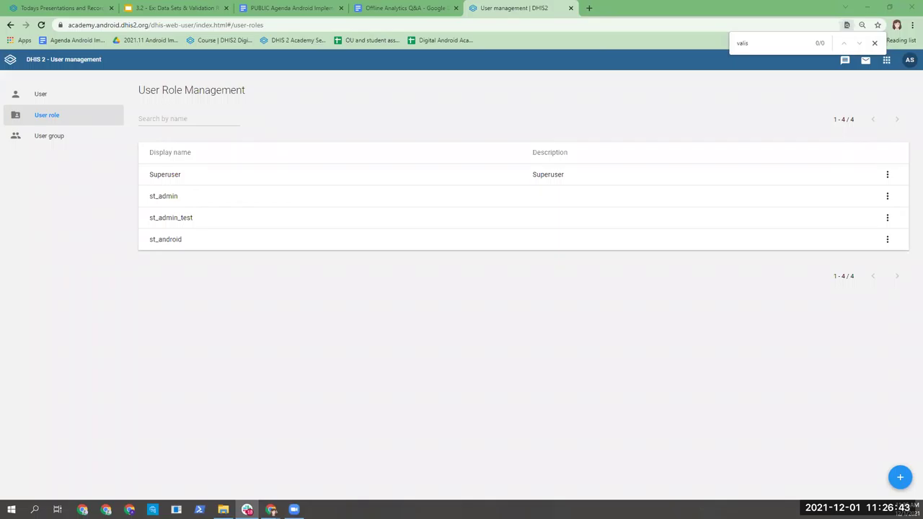
Step: Bring up the '3.2 - Ex: Data Sets & Validation Rules' deck at its Submission slide
left_click(161, 11)
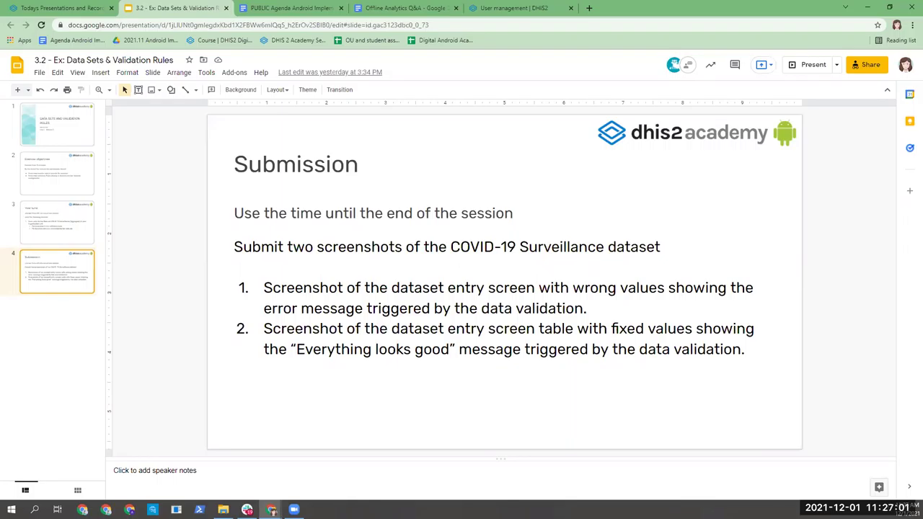
key("alt+Tab")
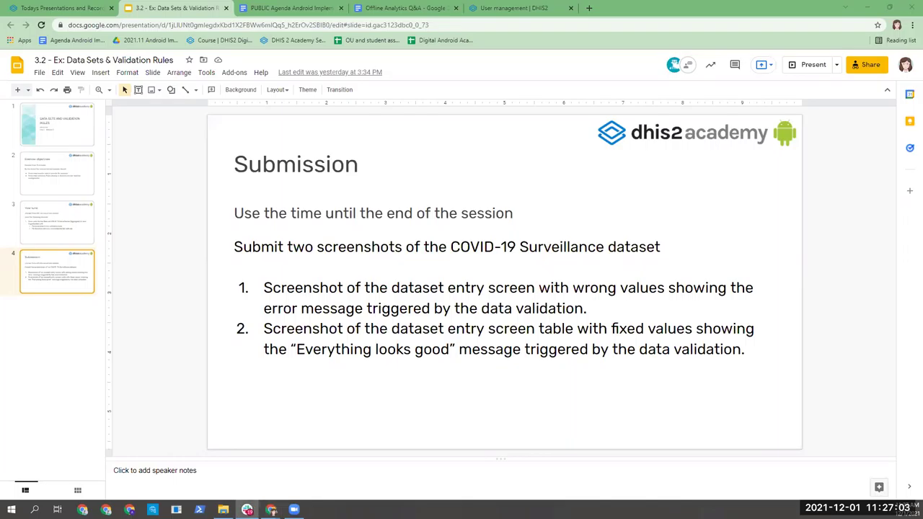